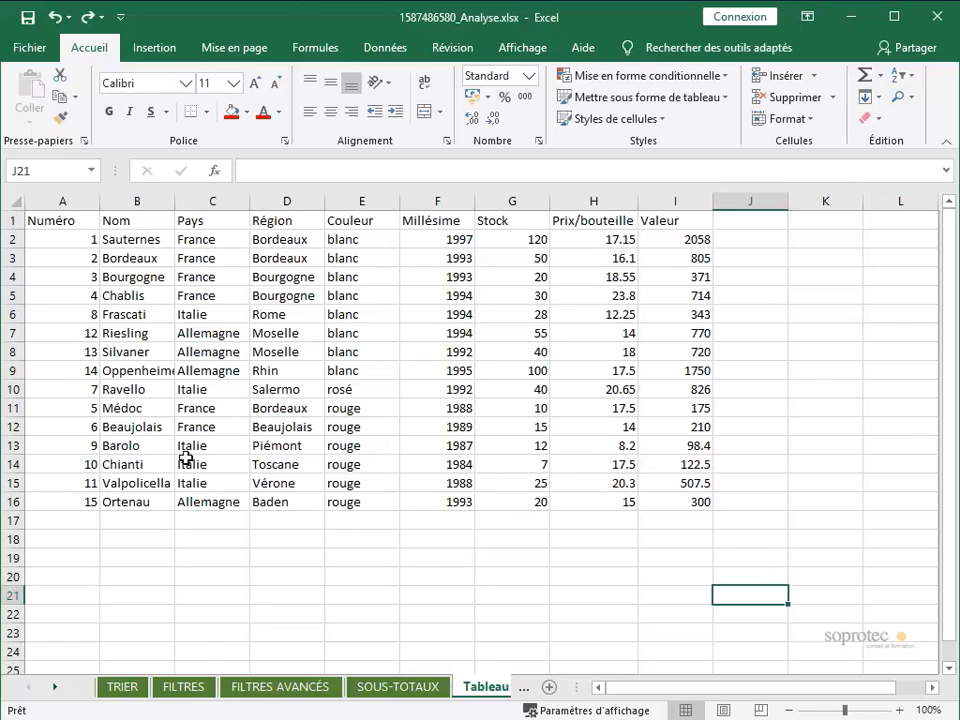
- Try a red fill on the Ravello row, A10:I10, and undo it
left_click_drag(71, 388, 644, 383)
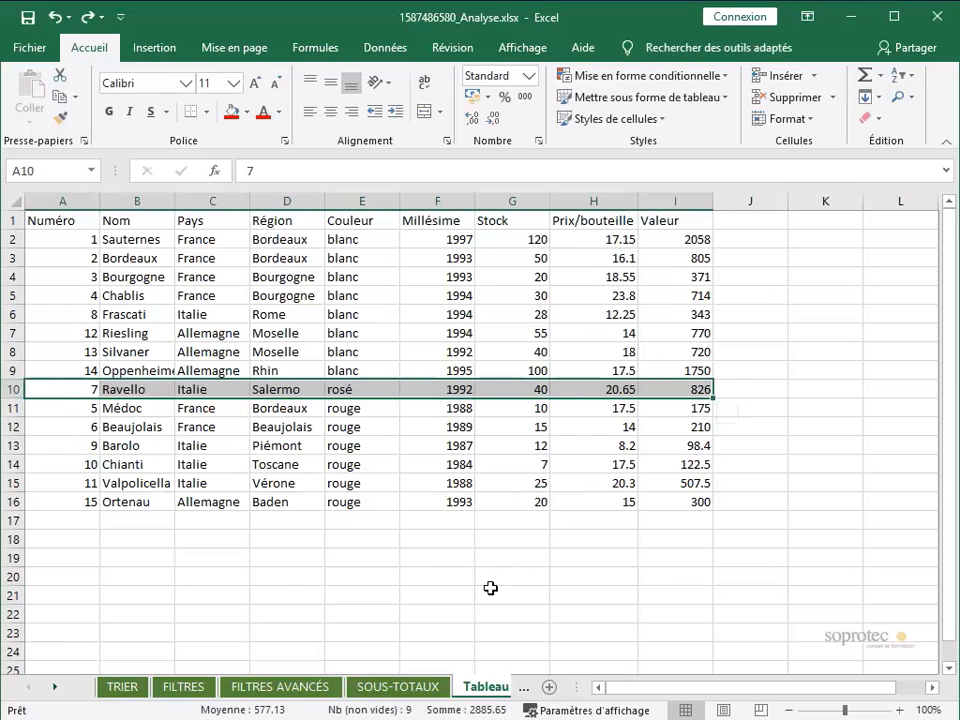
left_click(231, 111)
left_click(348, 620)
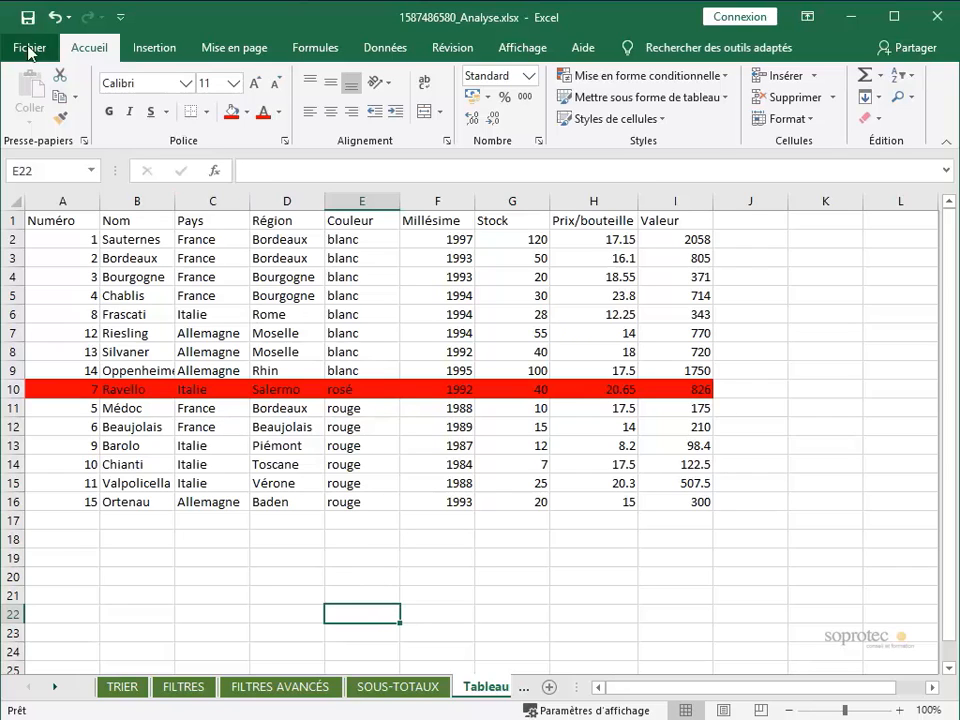
left_click(50, 18)
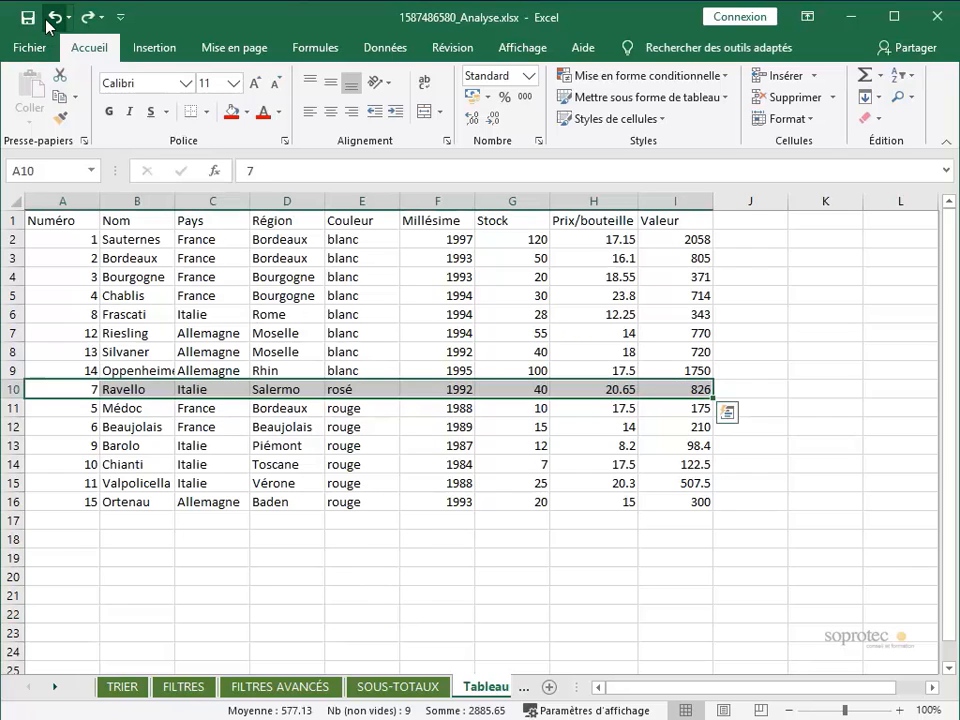
left_click(541, 637)
- Add a conditional format to the Millésime values F2:F16 that highlights cells equal to 1992 with Remplissage rouge clair avec texte rouge foncé
left_click_drag(435, 242, 437, 506)
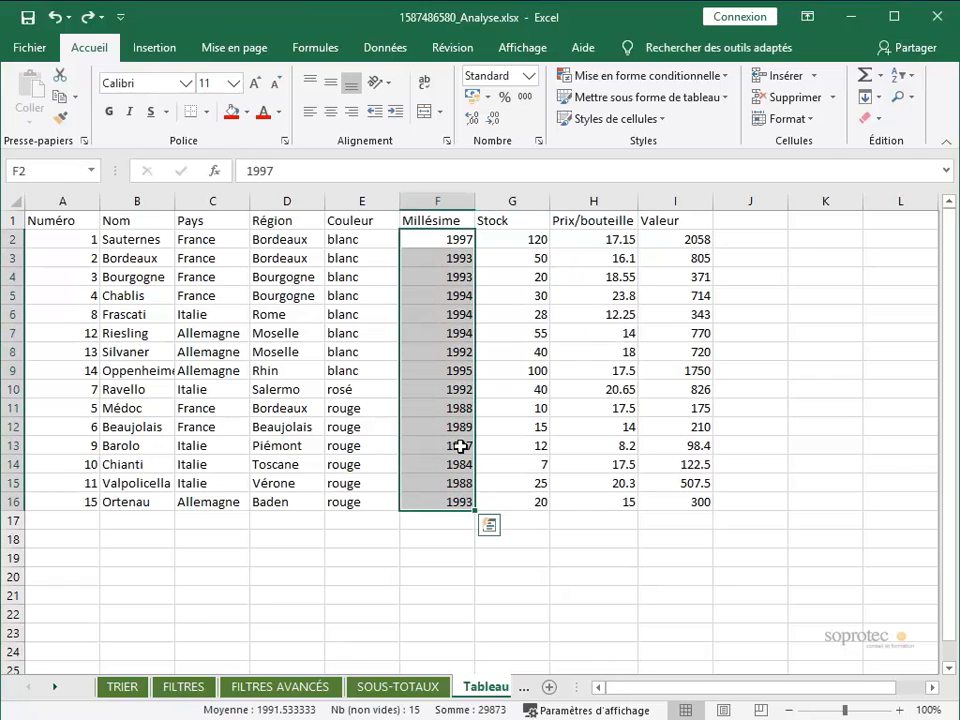
left_click(587, 78)
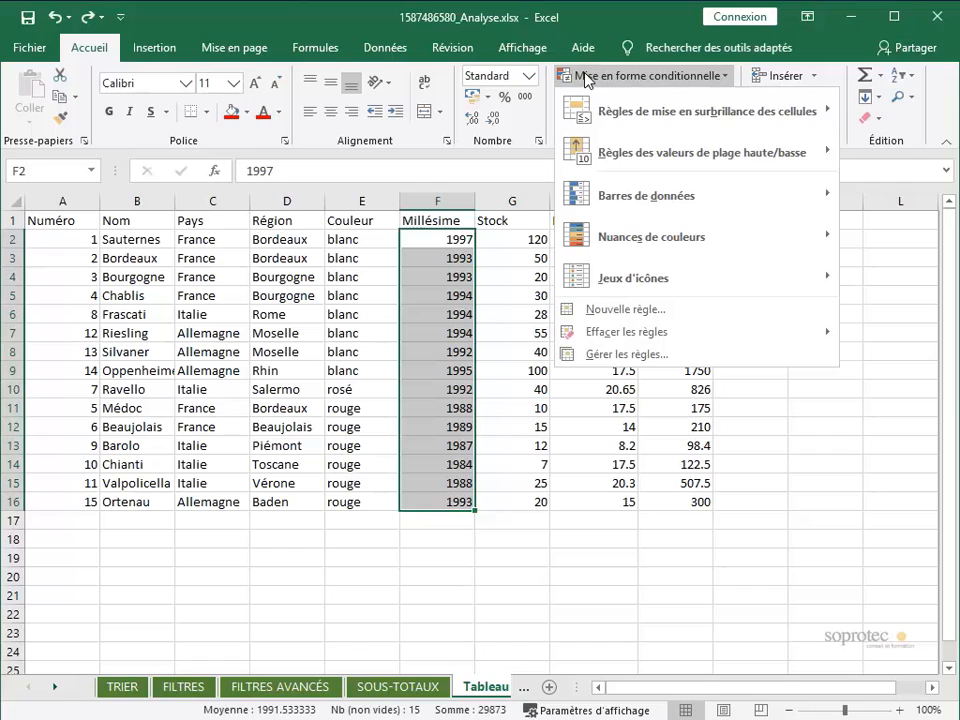
mouse_move(589, 116)
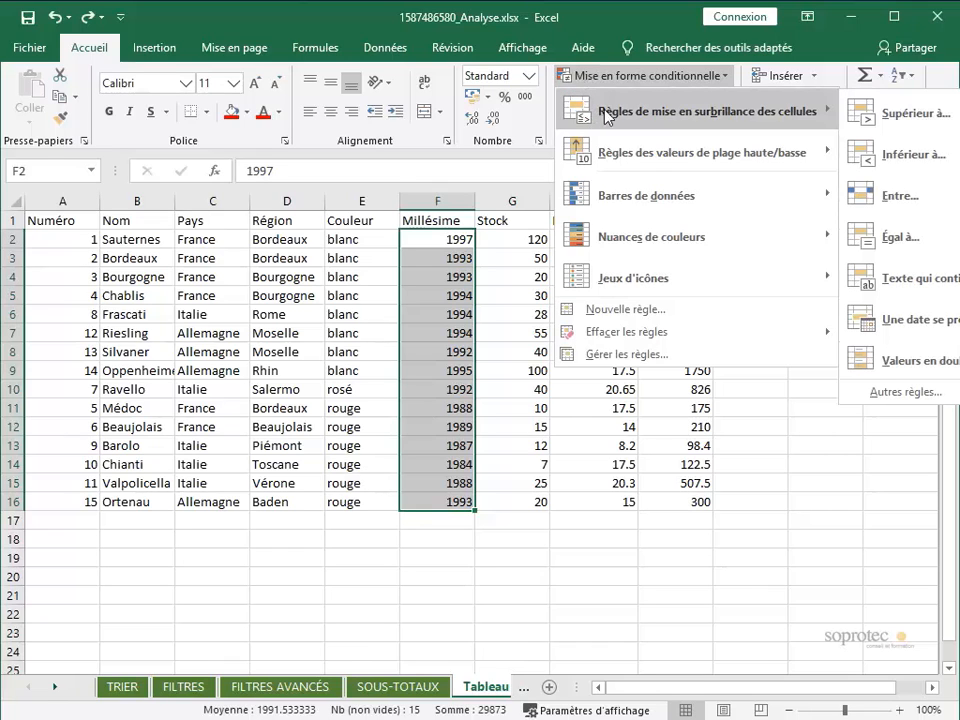
left_click(906, 234)
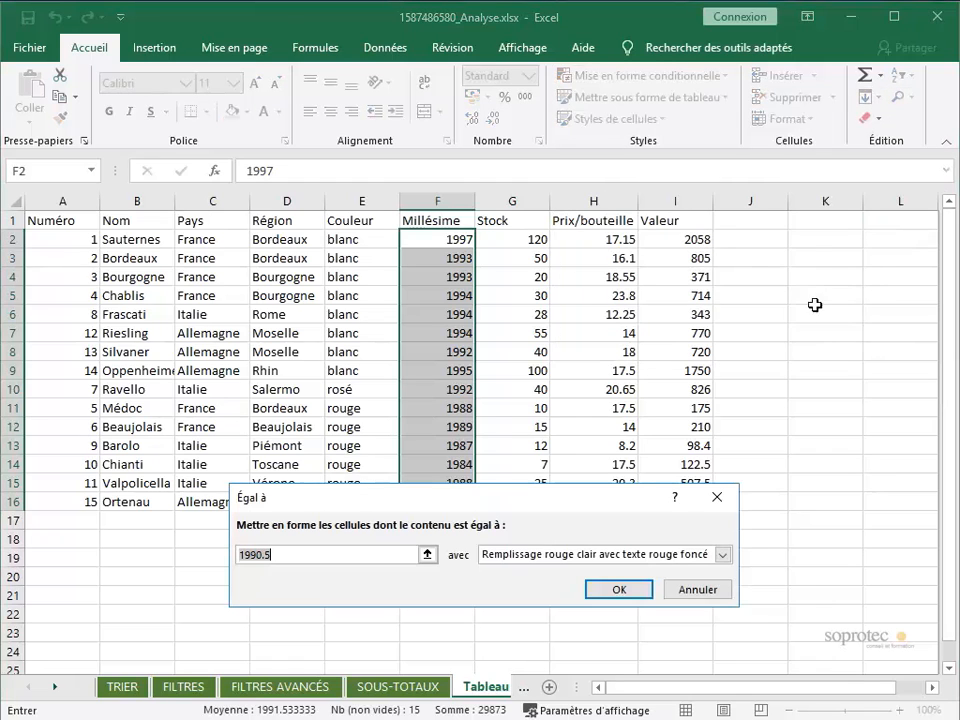
type("1992")
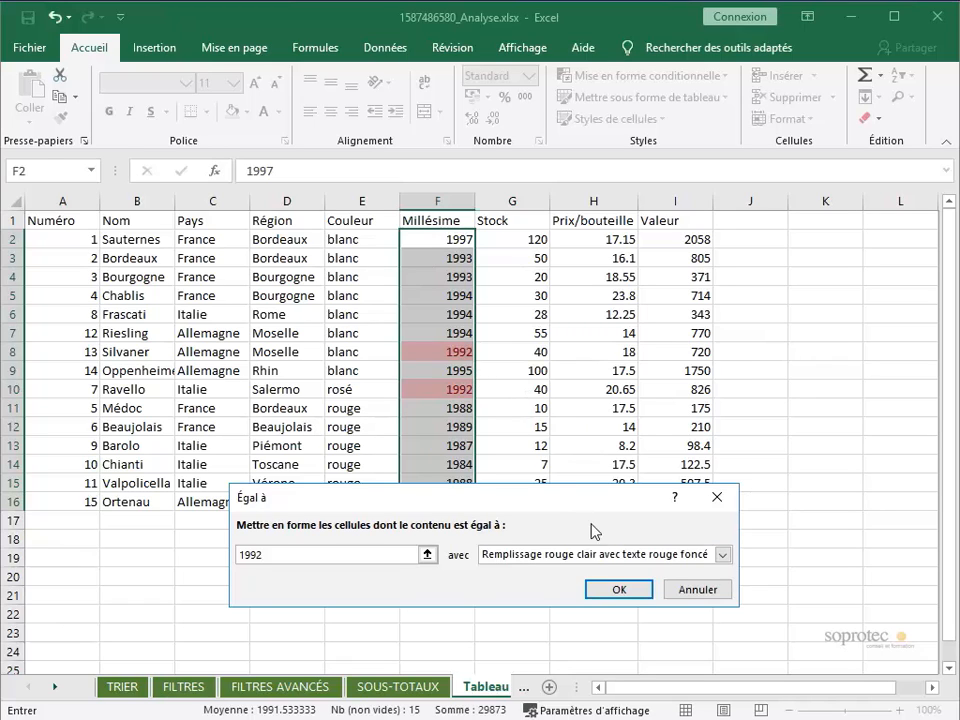
left_click(619, 591)
left_click(562, 593)
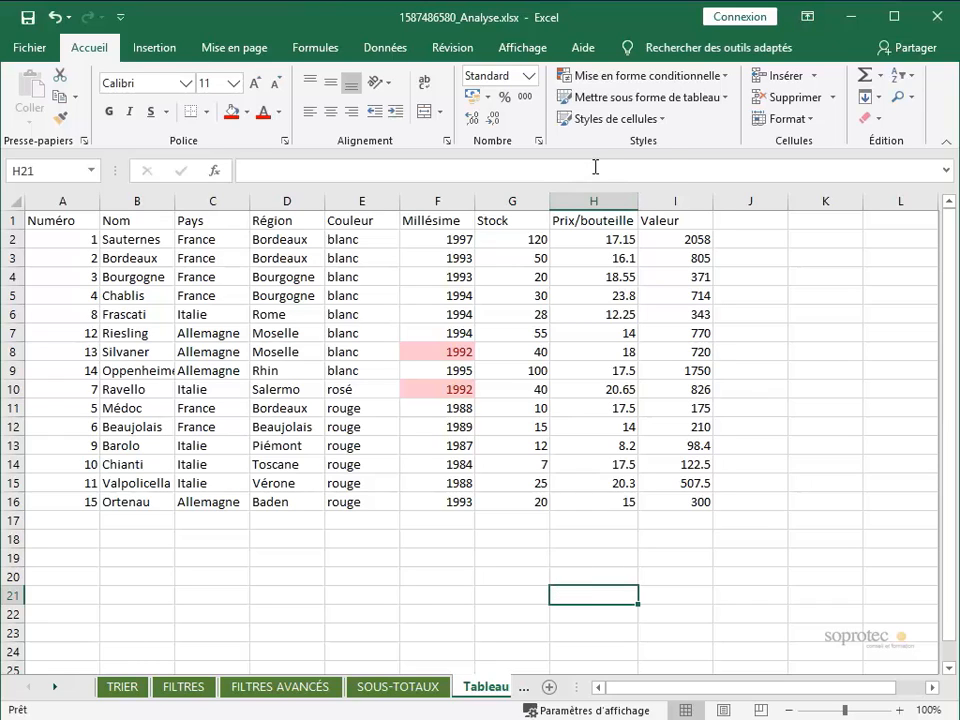
- Open the conditional formatting rules manager and show the rules for the whole worksheet
left_click(619, 86)
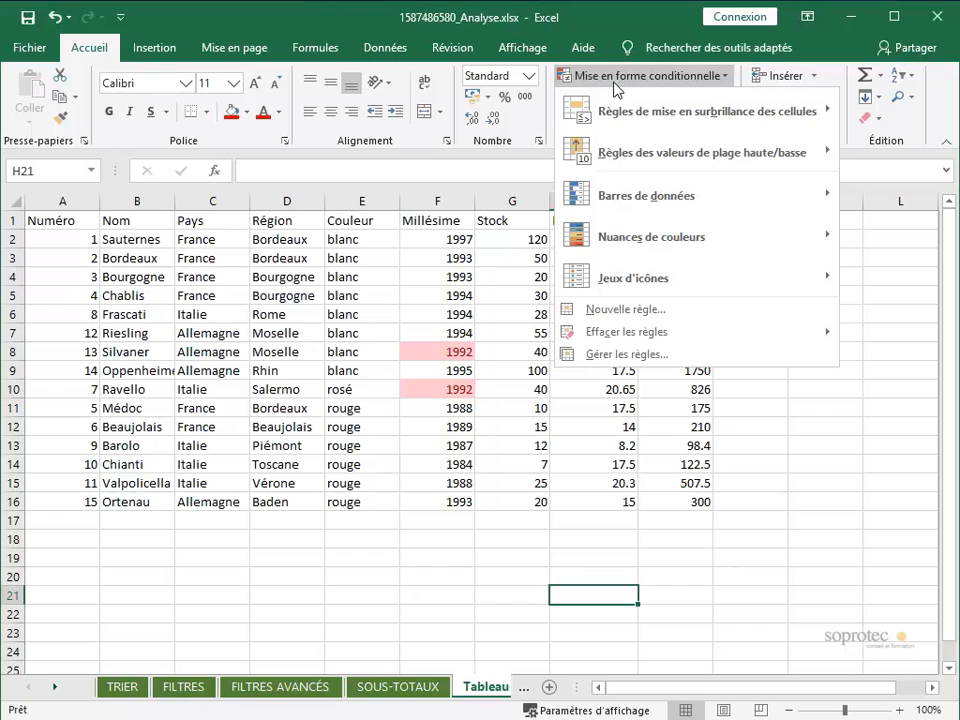
left_click(622, 355)
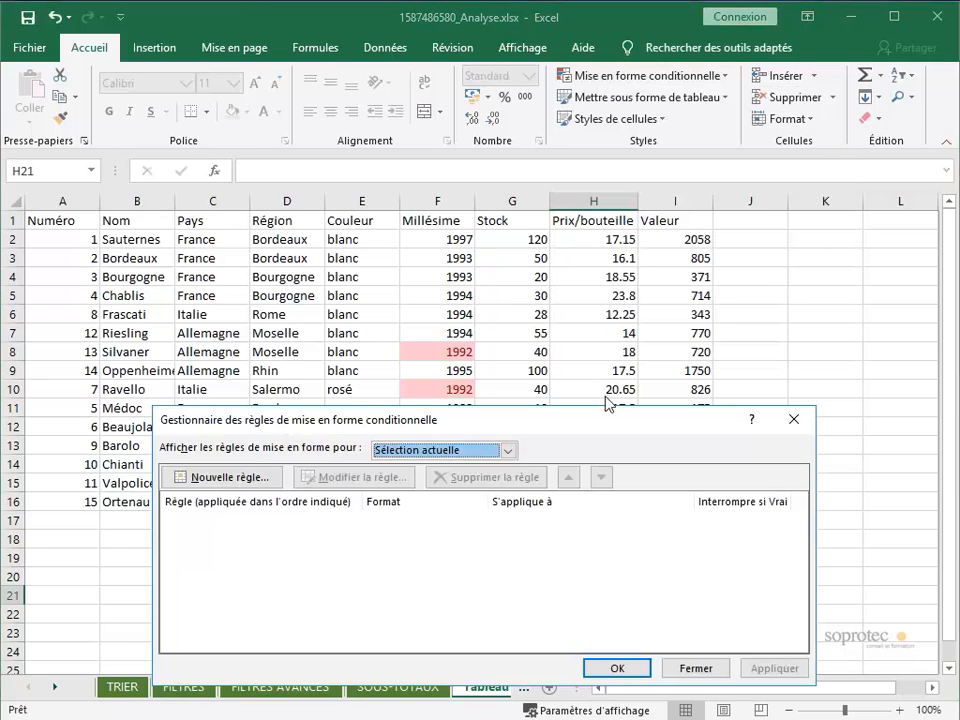
left_click_drag(420, 419, 342, 193)
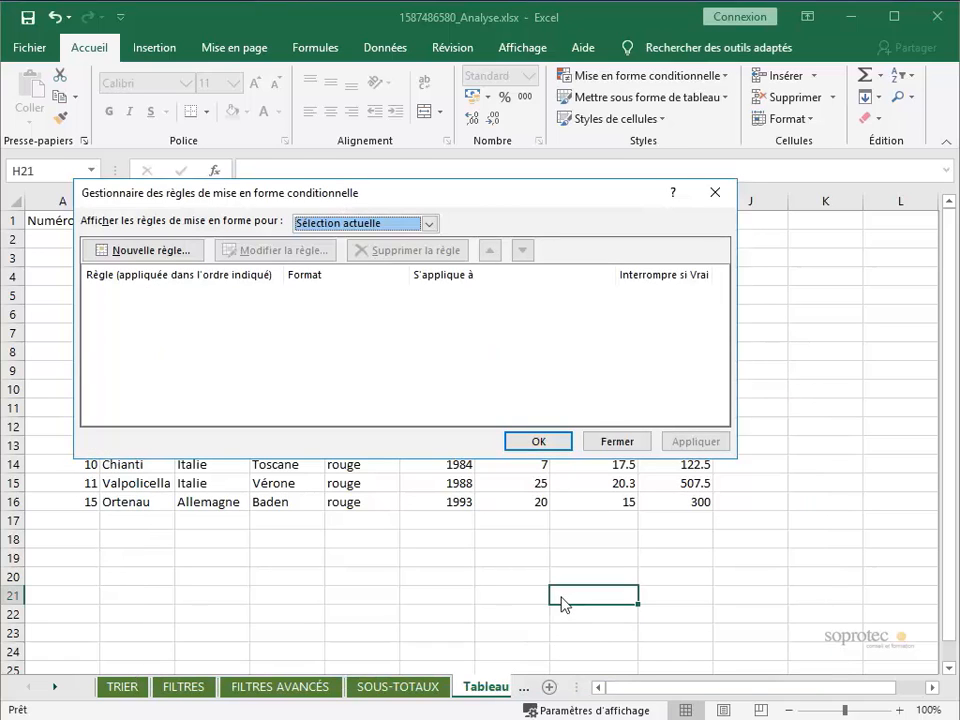
left_click_drag(448, 196, 525, 328)
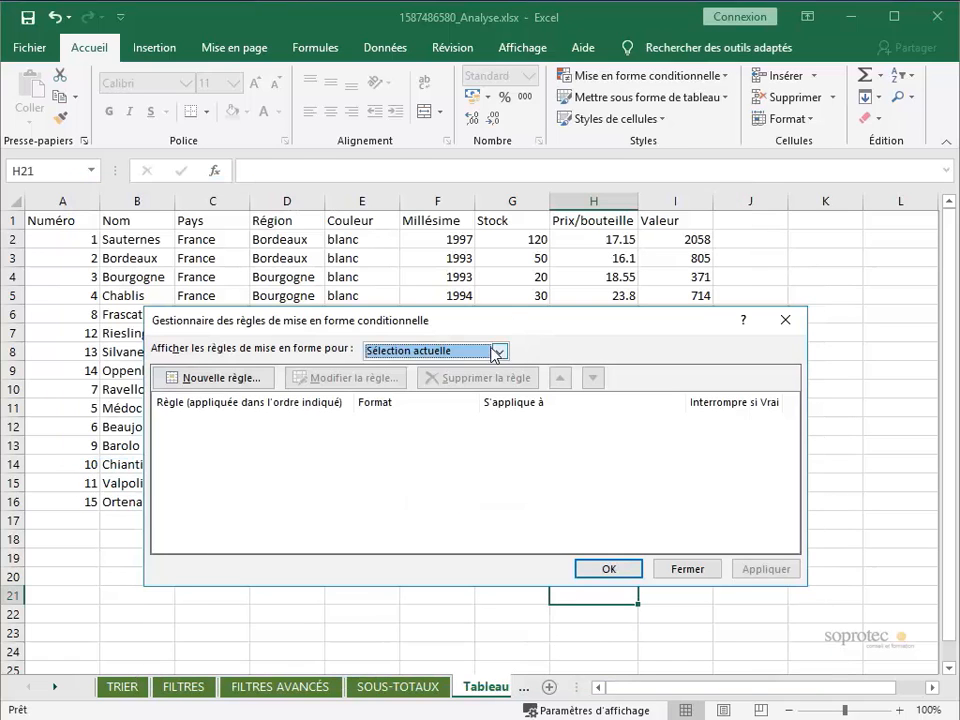
left_click(499, 350)
left_click(482, 380)
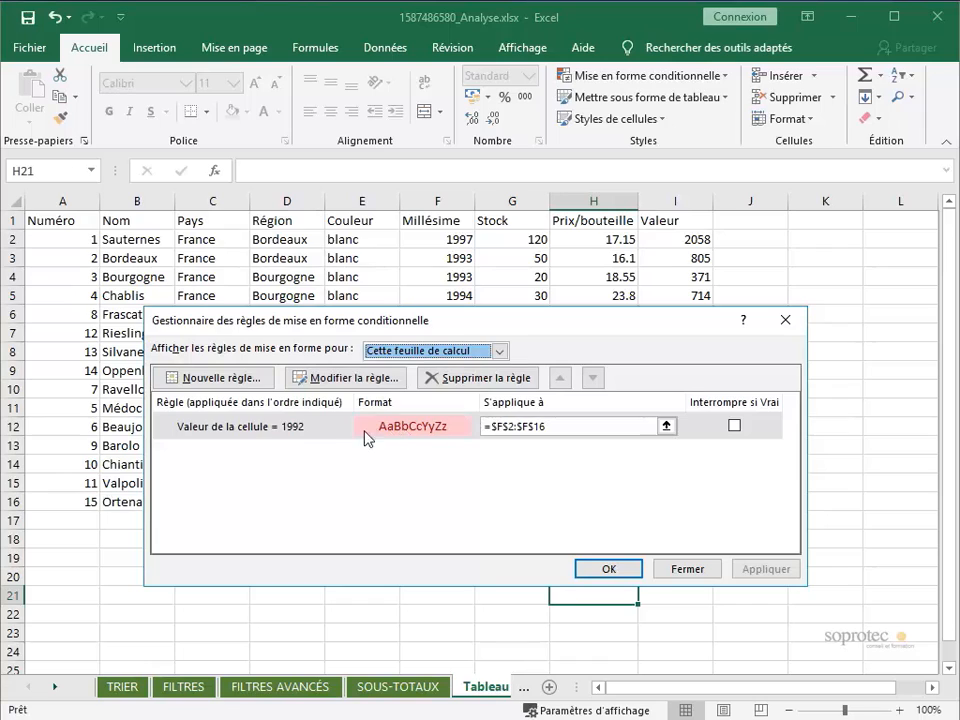
left_click(297, 430)
left_click_drag(422, 328, 420, 395)
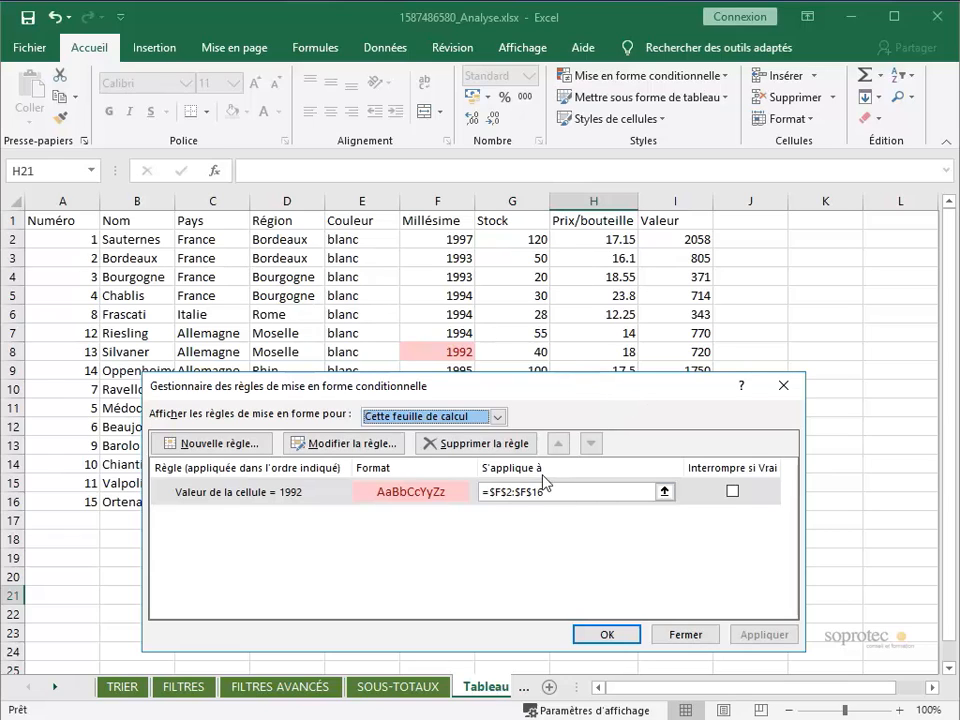
- Extend the range the 1992 rule applies to, to =$A$2:$I$16, and save the change
left_click(502, 491)
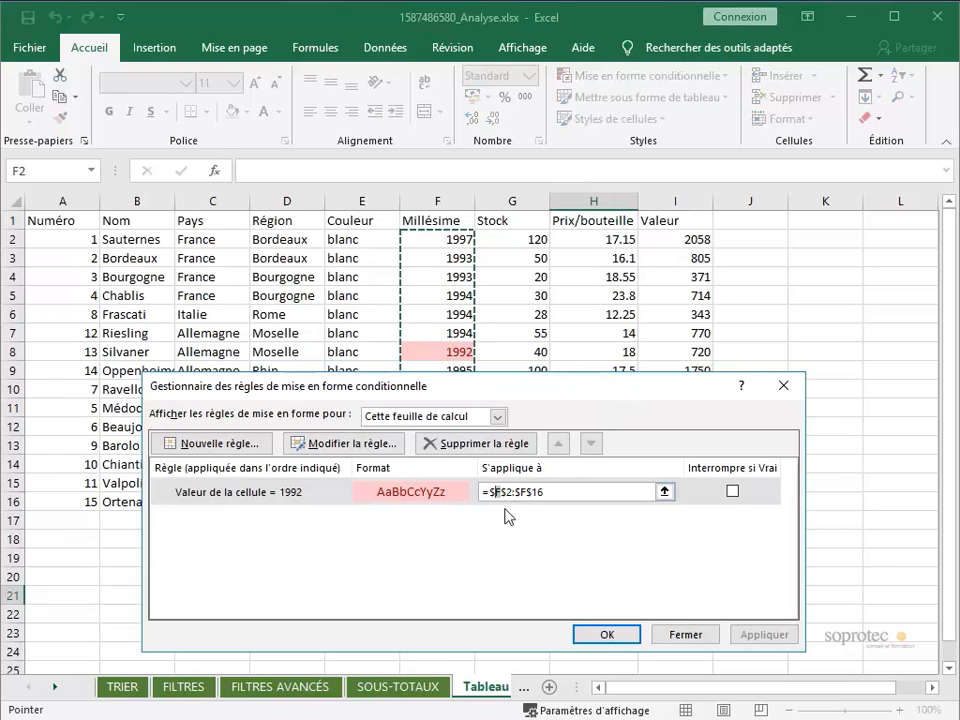
key("BackSpace")
type("A")
left_click_drag(528, 492, 522, 492)
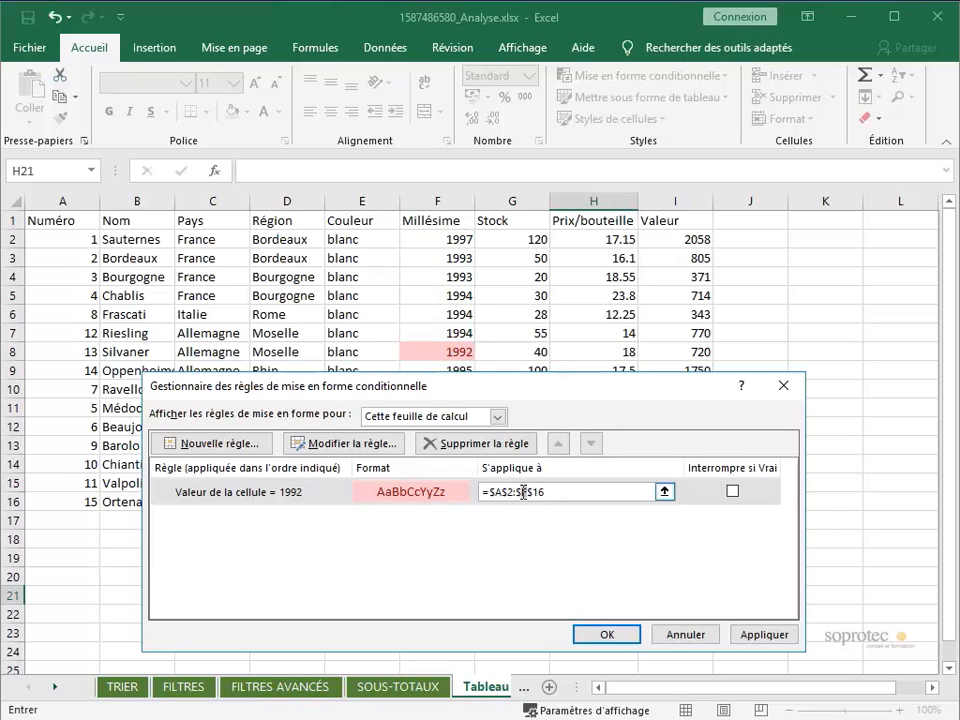
type("I")
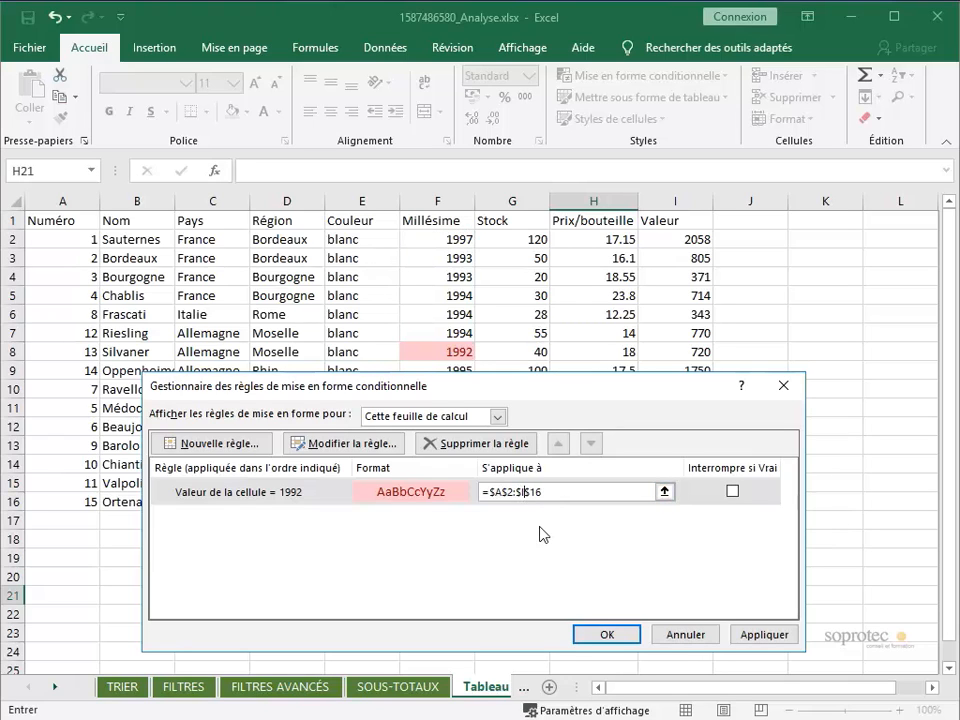
left_click(603, 638)
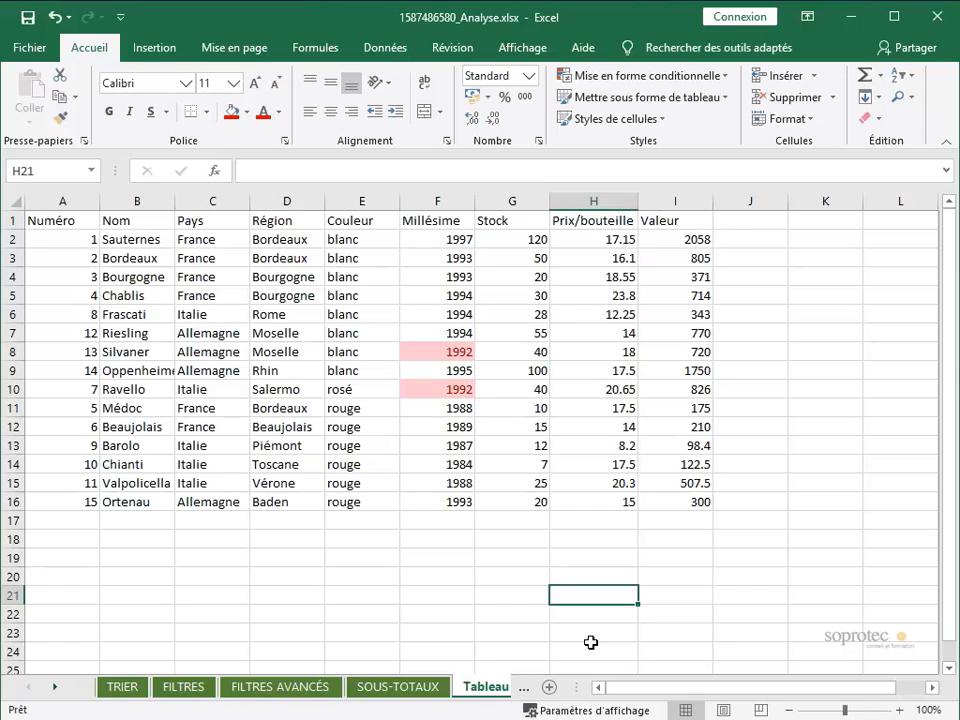
- Test the extended rule by entering 1992 as the Silvaner row's country in C8, and undo the entry
left_click(185, 352)
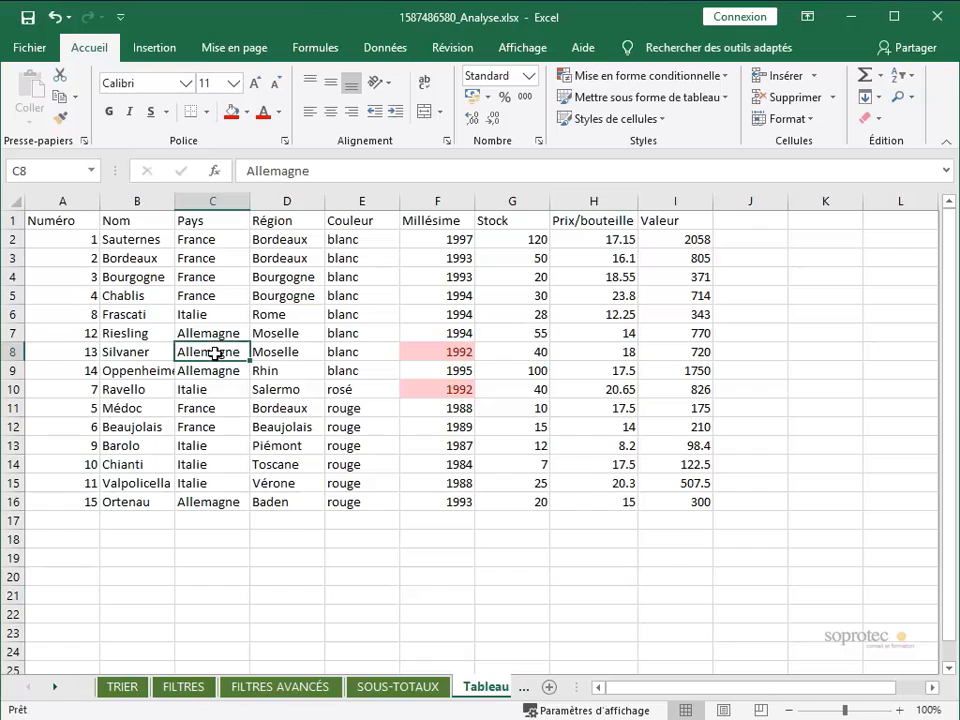
type("1992")
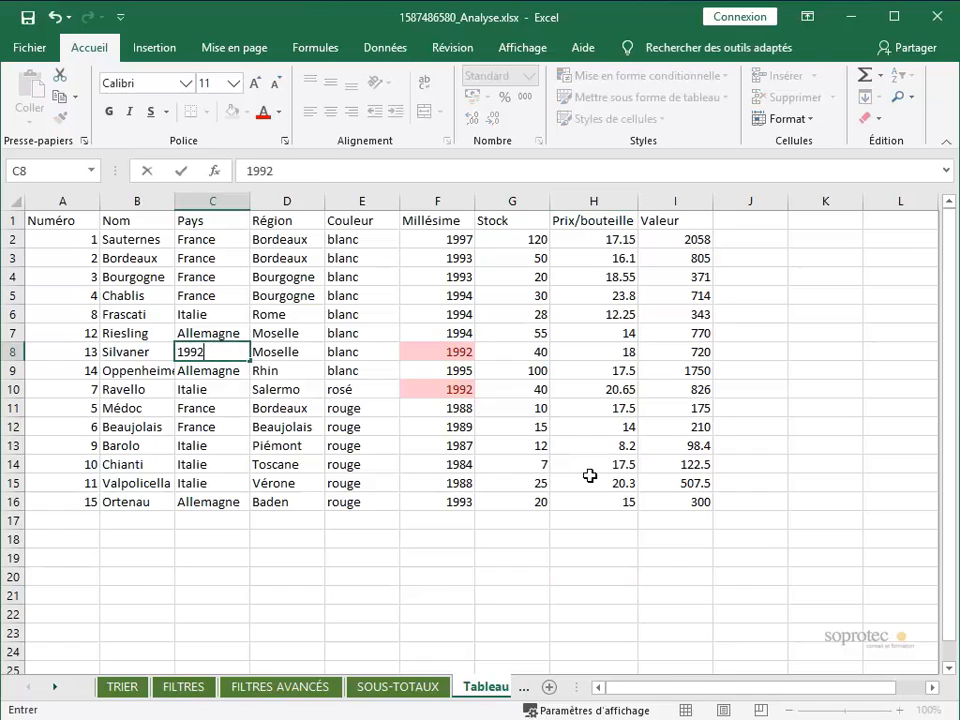
key("Return")
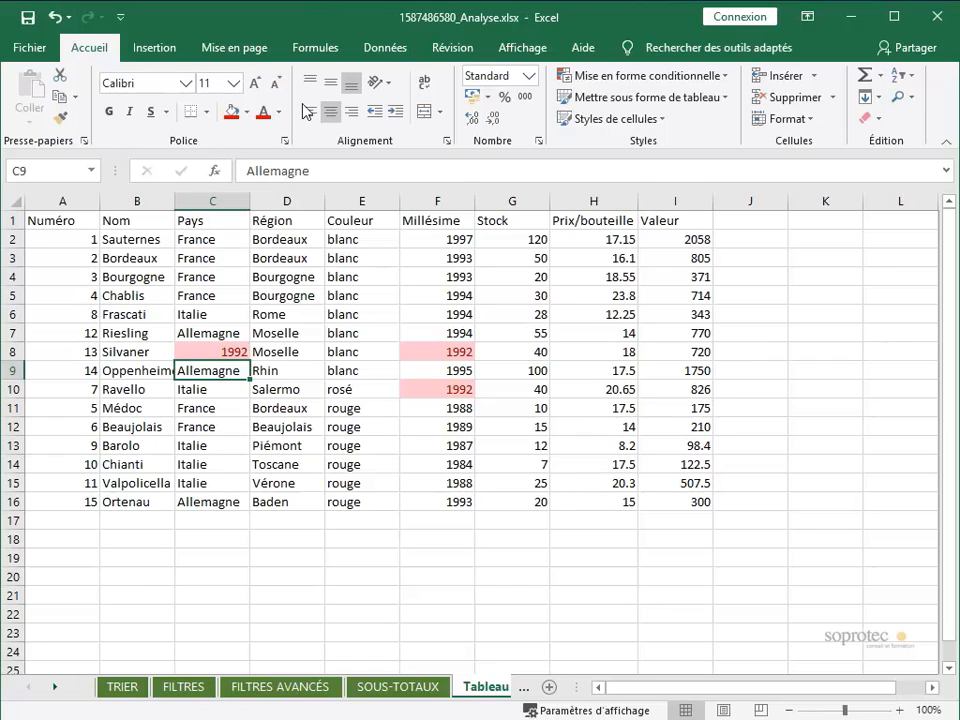
left_click(52, 17)
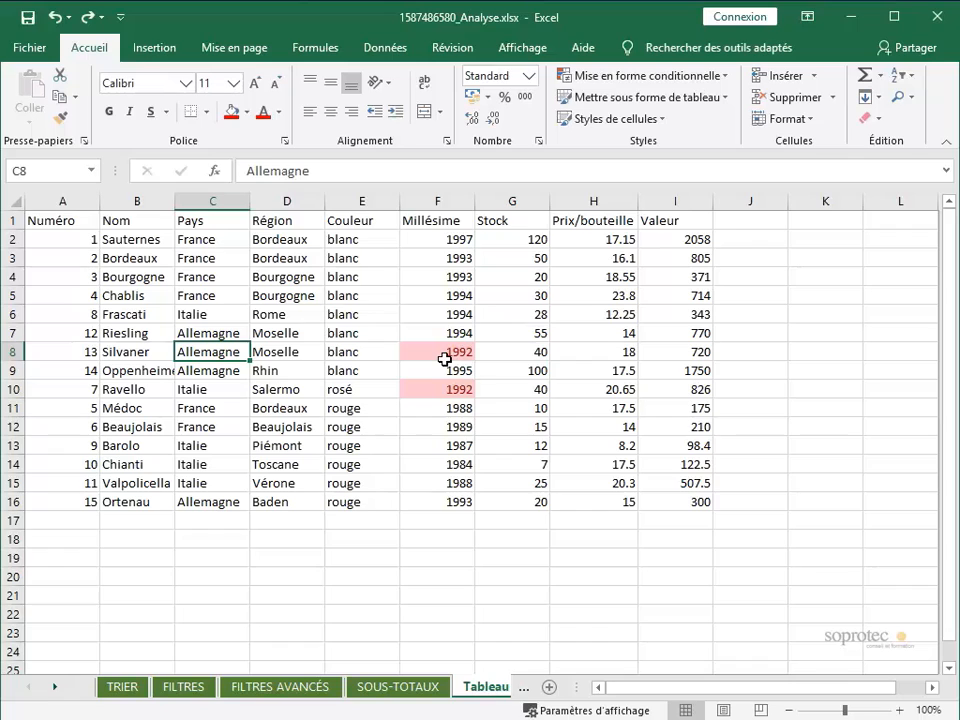
left_click(424, 538)
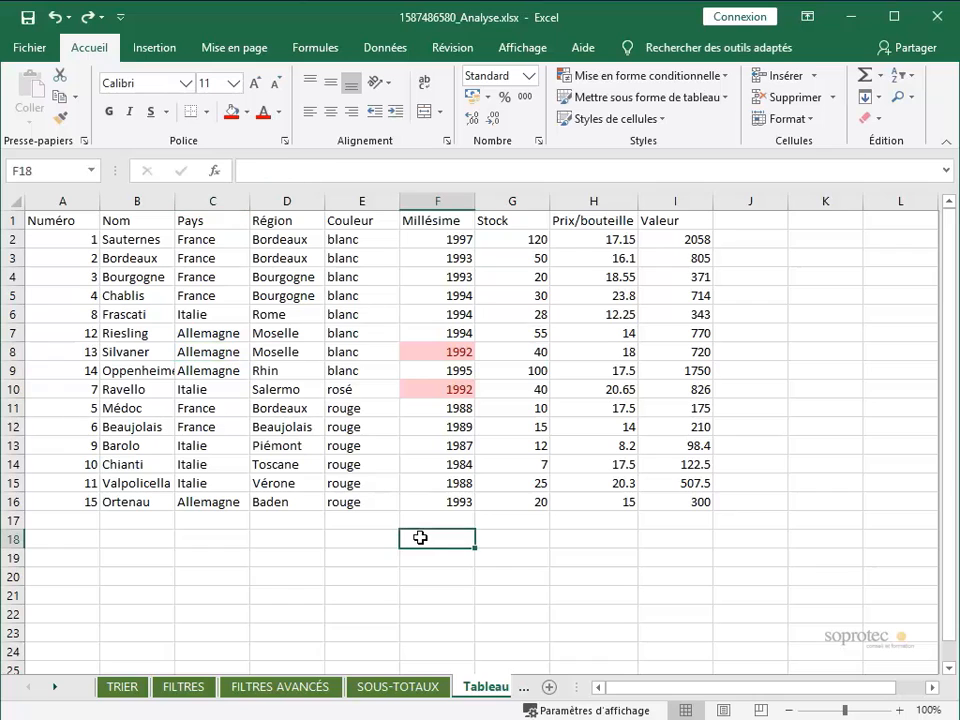
- Delete the worksheet's conditional formatting rule for cell values equal to 1992
left_click(642, 77)
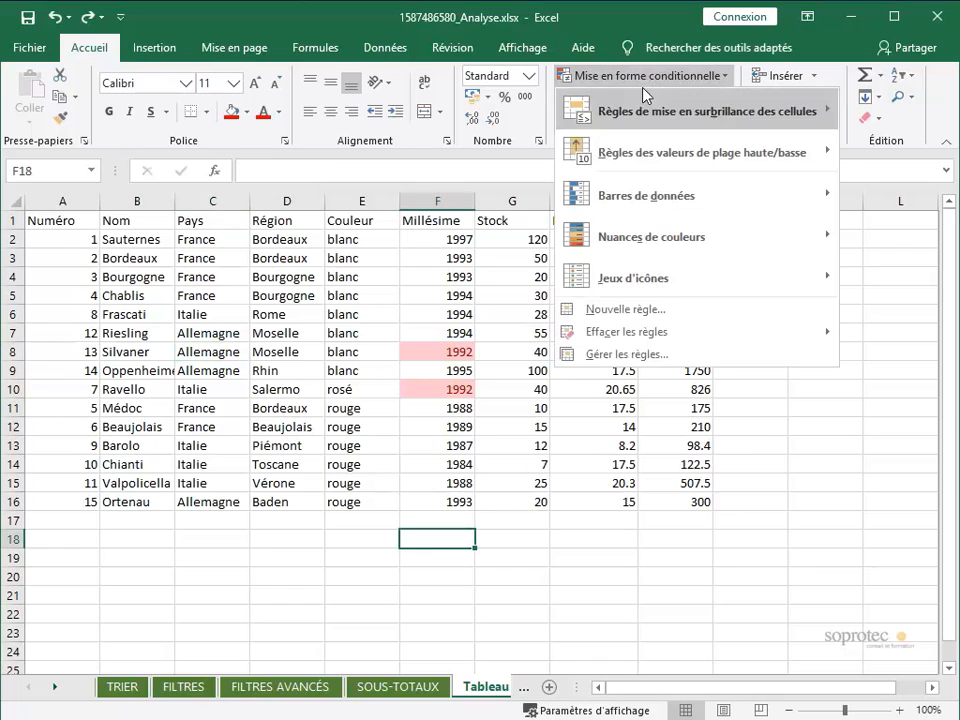
left_click(649, 353)
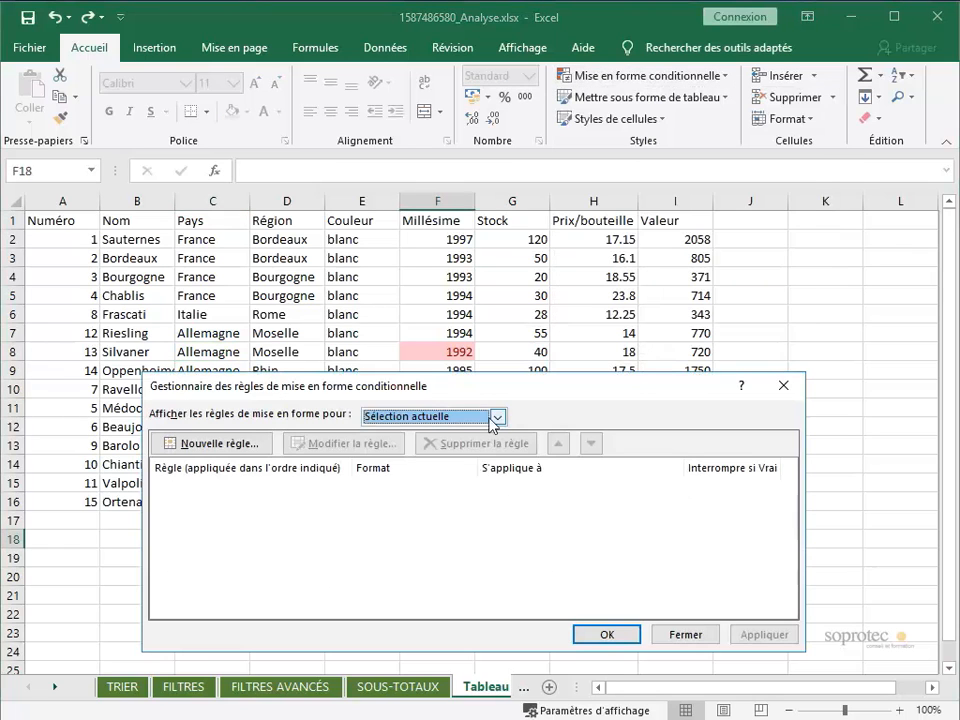
left_click(496, 417)
left_click(473, 447)
left_click(440, 488)
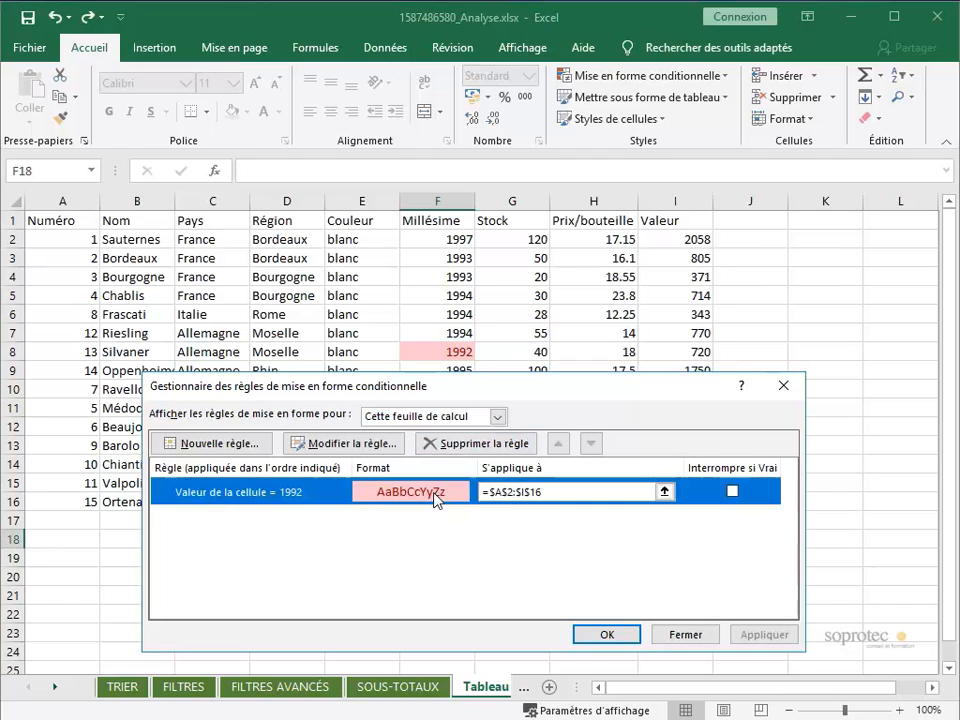
left_click(459, 445)
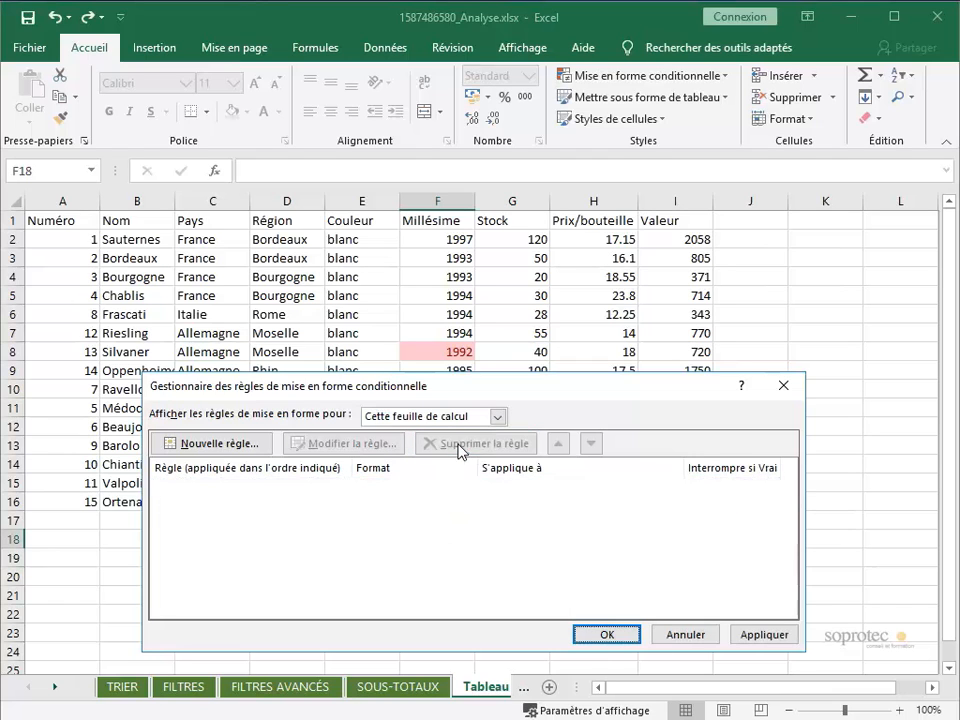
left_click(606, 634)
- Select the wine data in A2:I16 and start a new conditional formatting rule of the type that uses a formula
left_click_drag(72, 245, 703, 503)
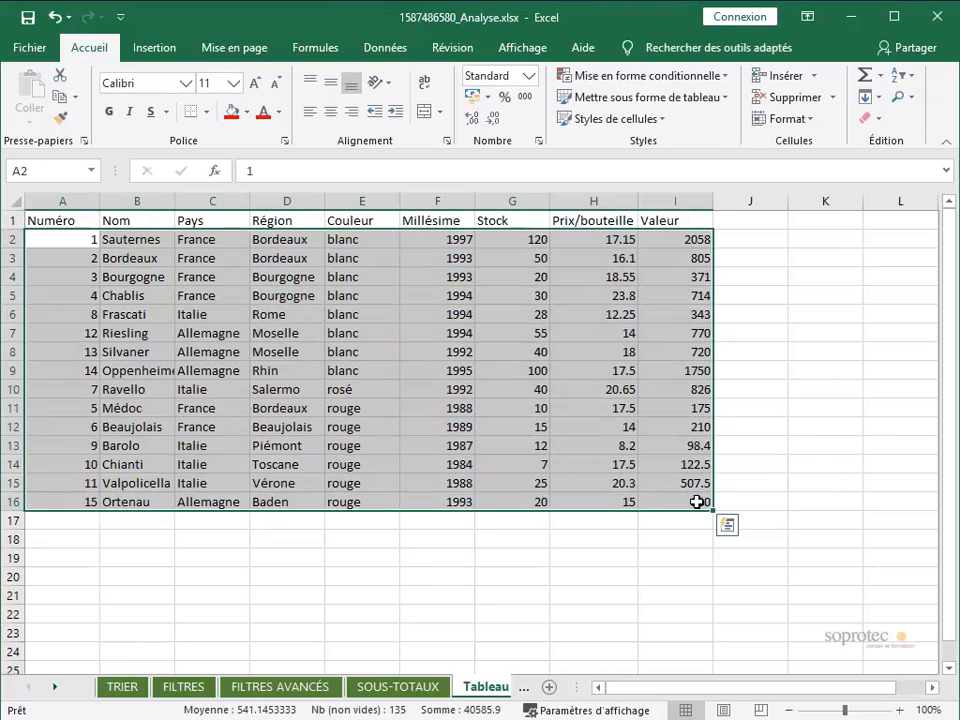
key("ctrl+q")
left_click(628, 80)
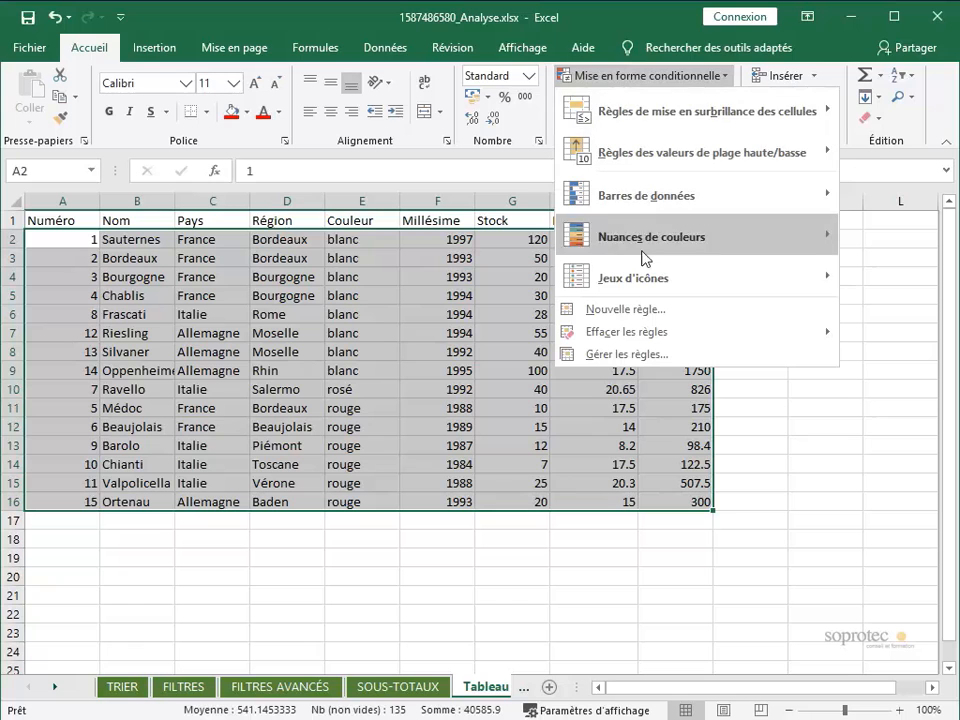
left_click(650, 318)
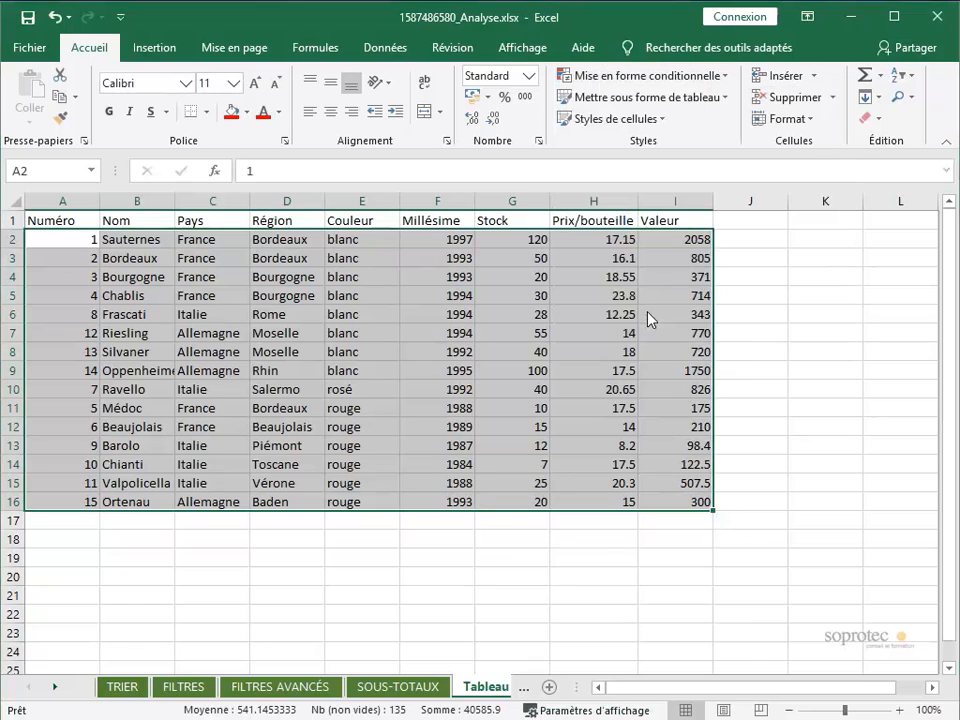
left_click_drag(558, 280, 557, 264)
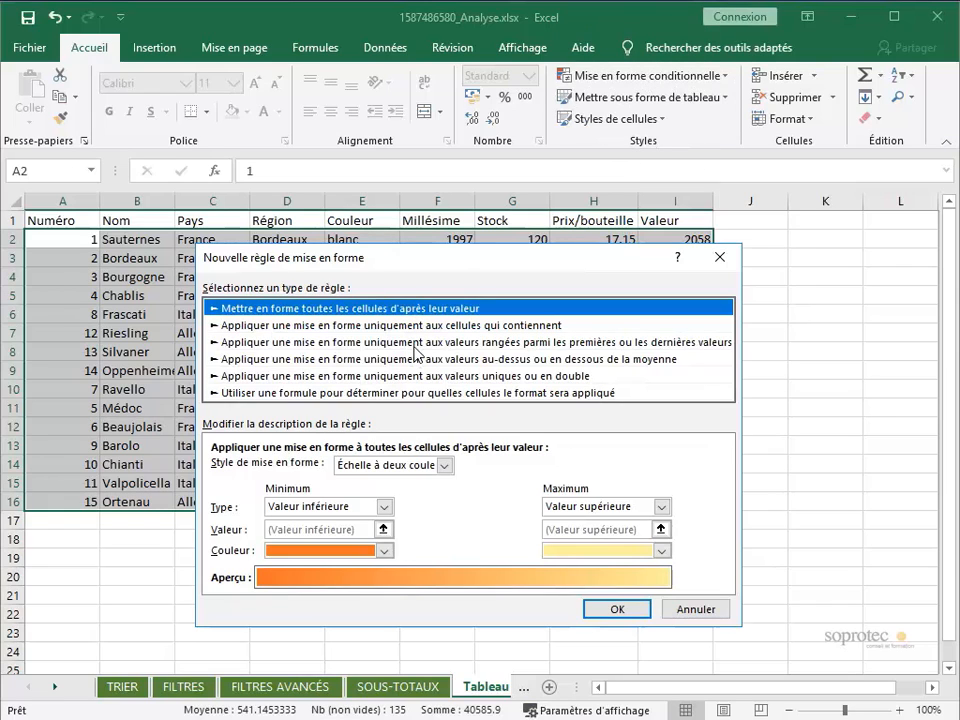
left_click(310, 393)
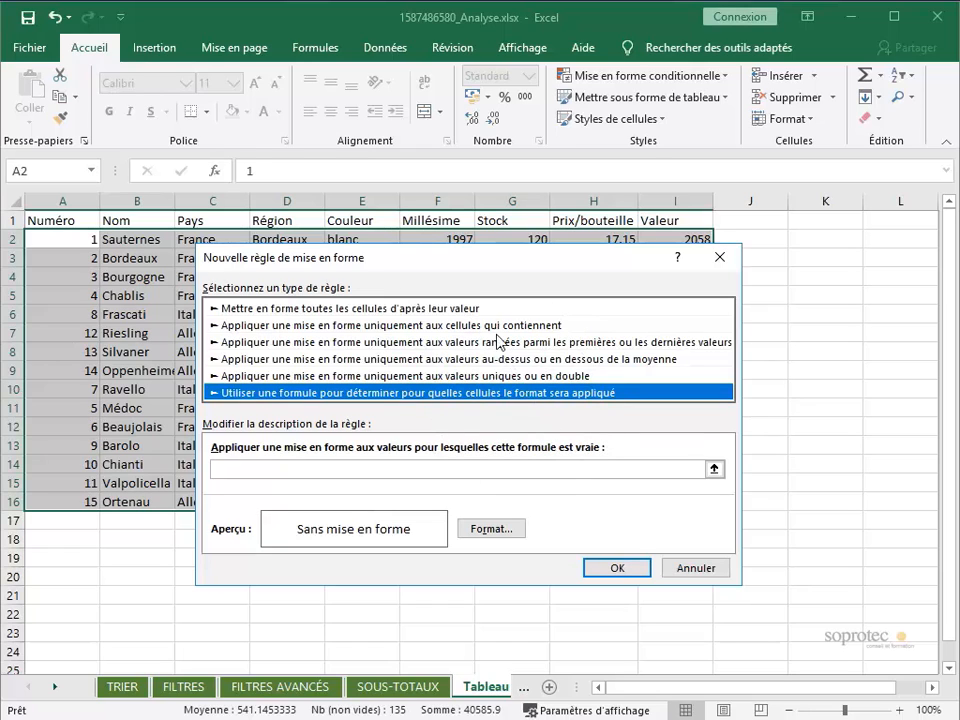
- Enter =$F2=1992 as the rule's formula and create the rule without setting a format
left_click_drag(630, 257, 718, 334)
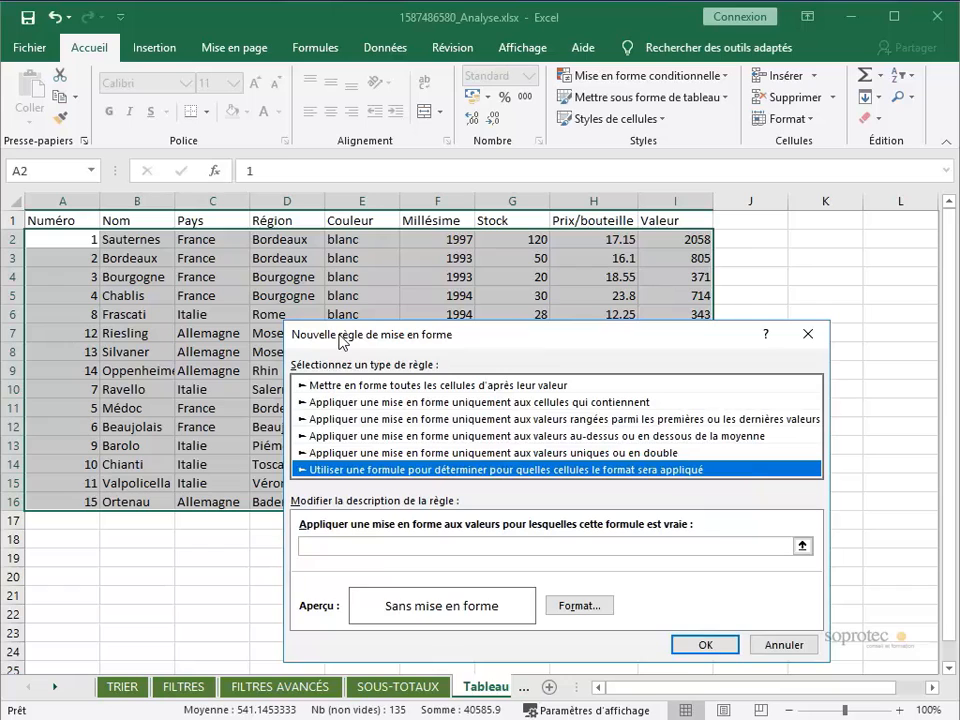
left_click_drag(340, 342, 302, 294)
left_click(293, 499)
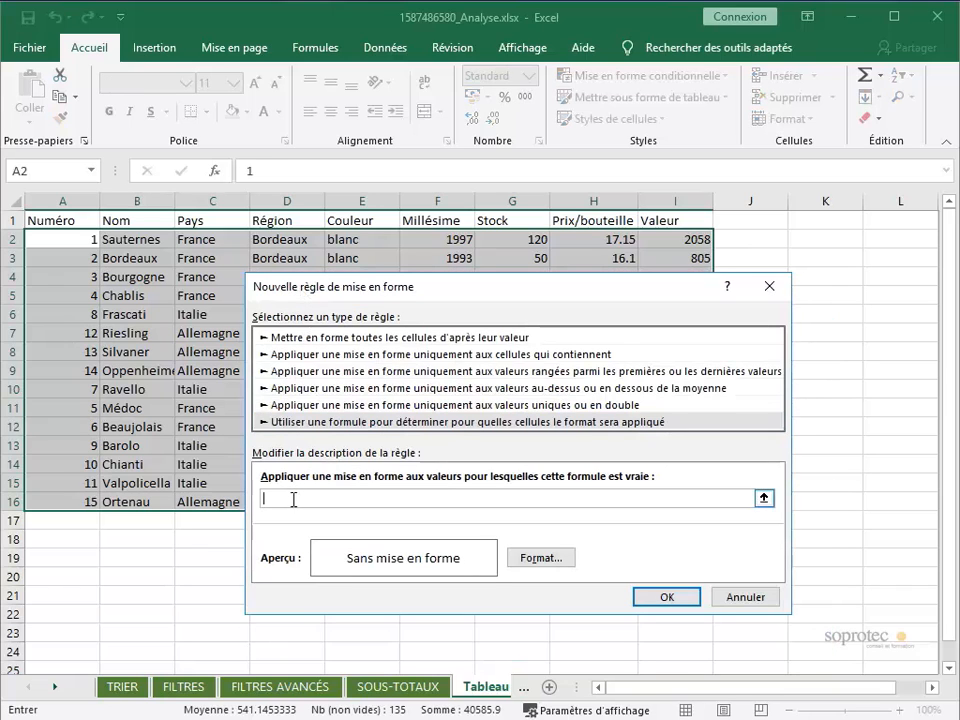
type("=$")
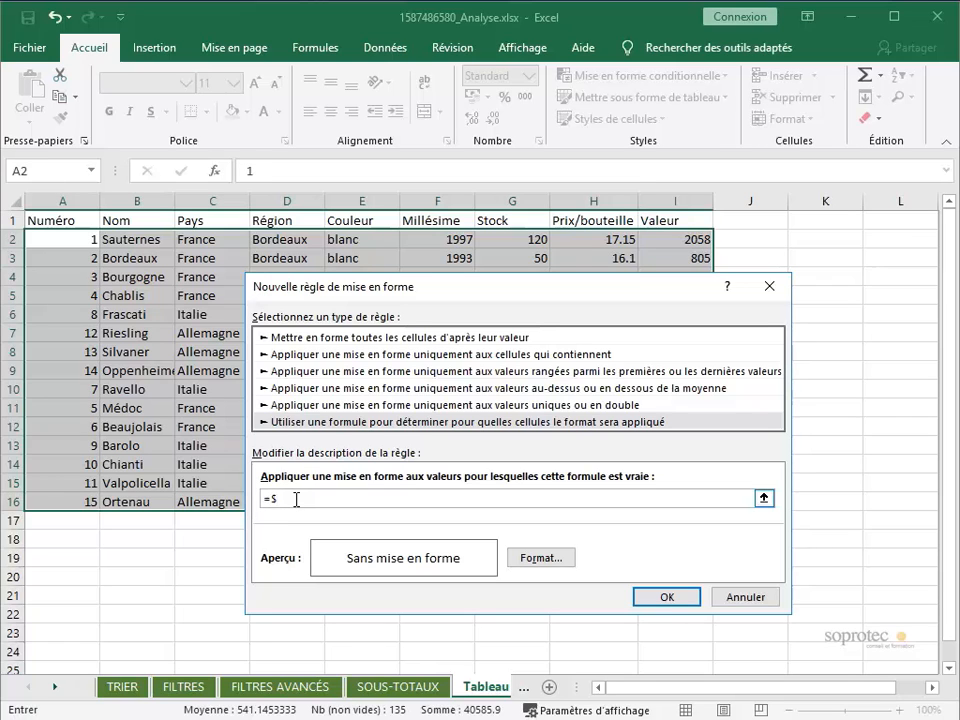
type("F2=1992")
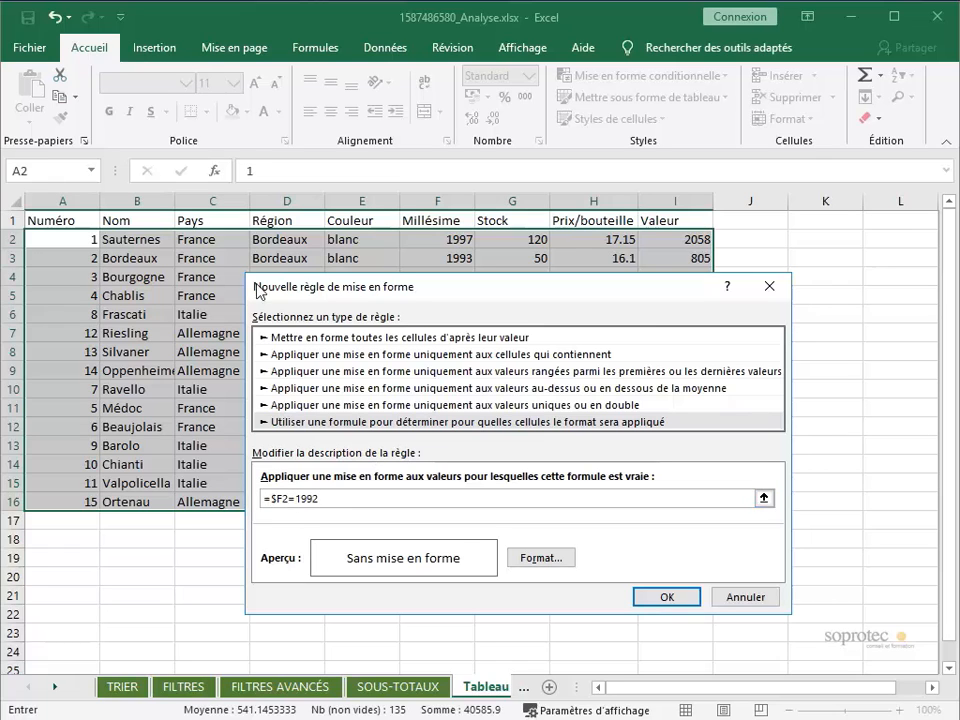
left_click_drag(626, 296, 626, 353)
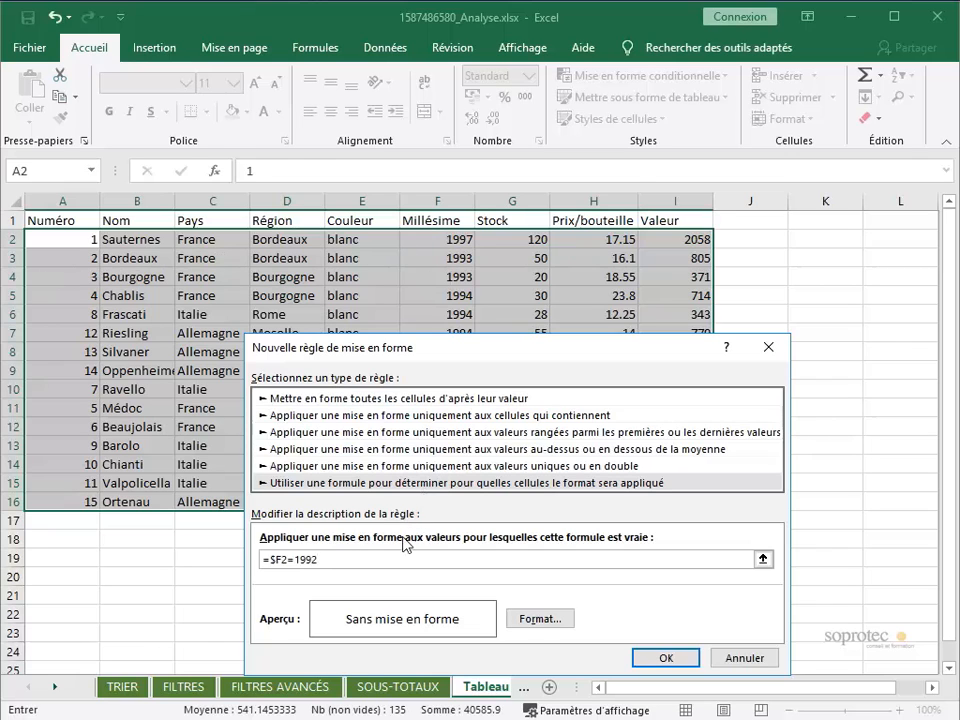
left_click_drag(272, 563, 288, 563)
left_click(287, 561)
left_click(665, 657)
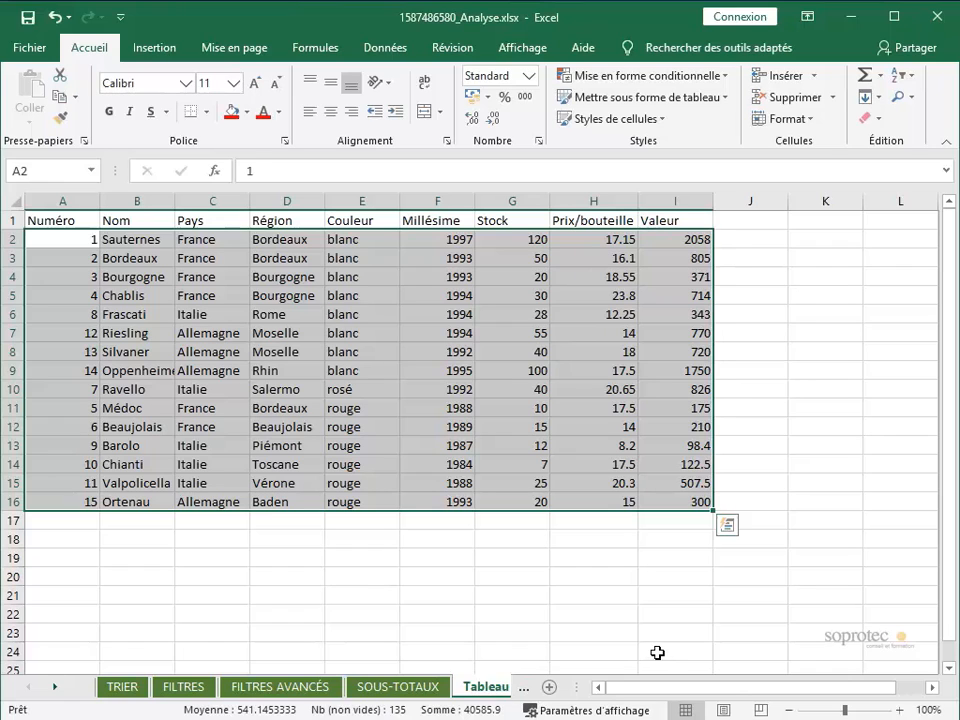
- Start another formula-based conditional formatting rule for the selected wine data and enter =$F2=1992 as its formula
left_click(574, 80)
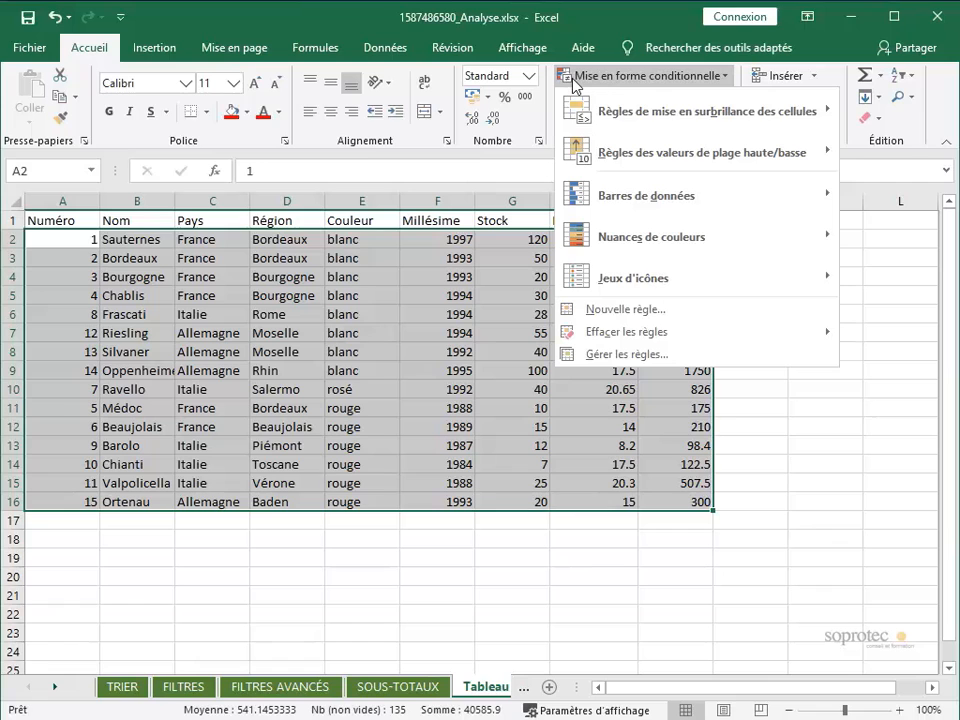
left_click(588, 311)
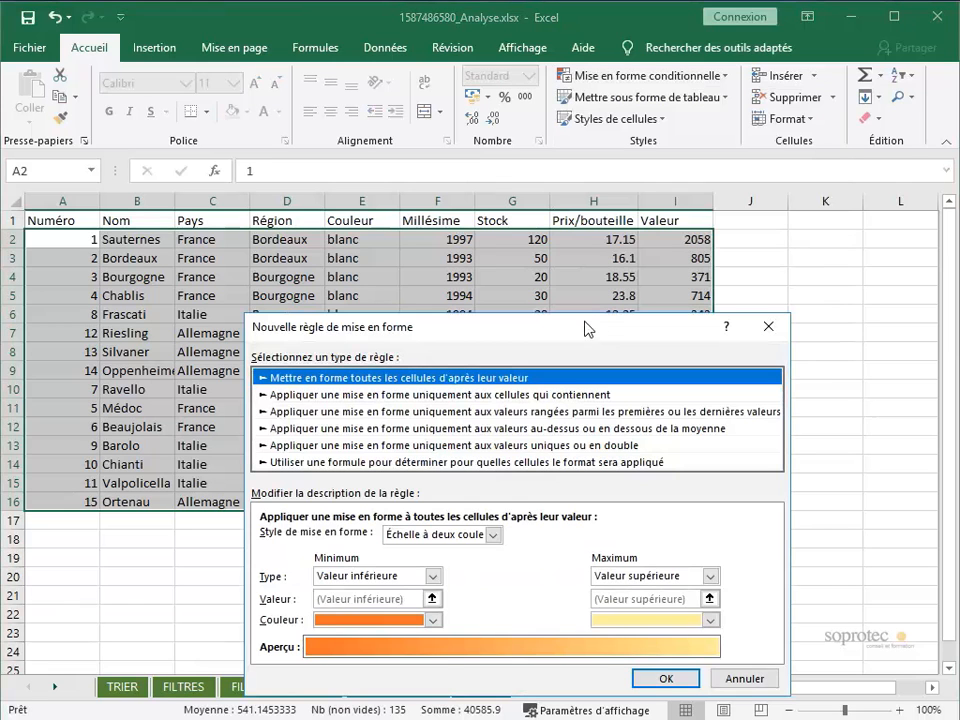
left_click(398, 464)
left_click(335, 537)
type("=")
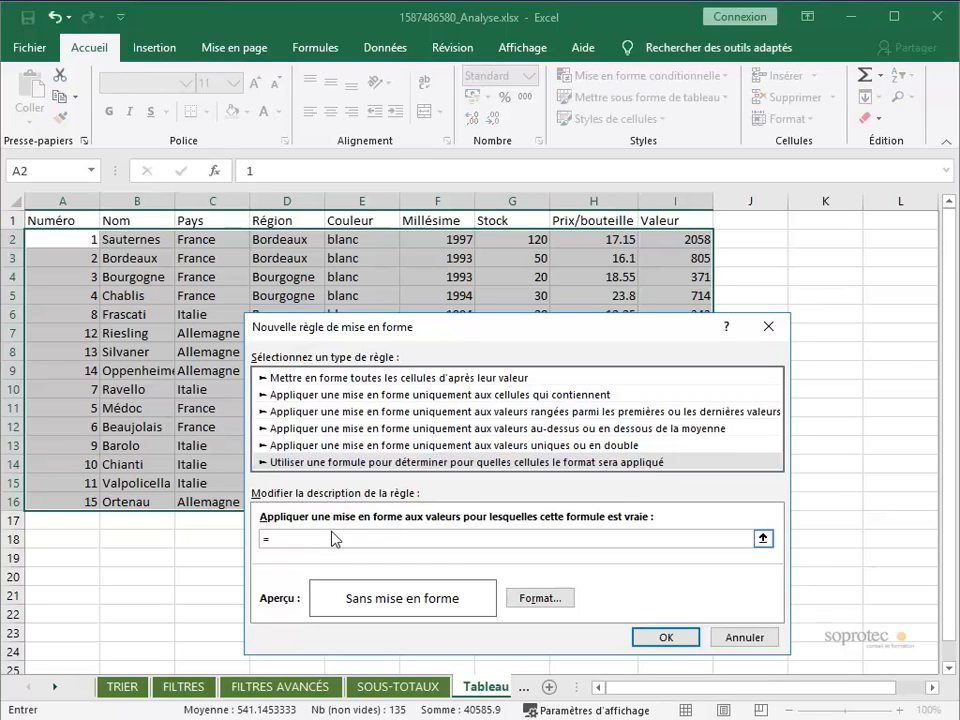
type("$F2=1992")
- Give the new rule a bright red fill, apply it, and deselect the wine data
left_click(548, 603)
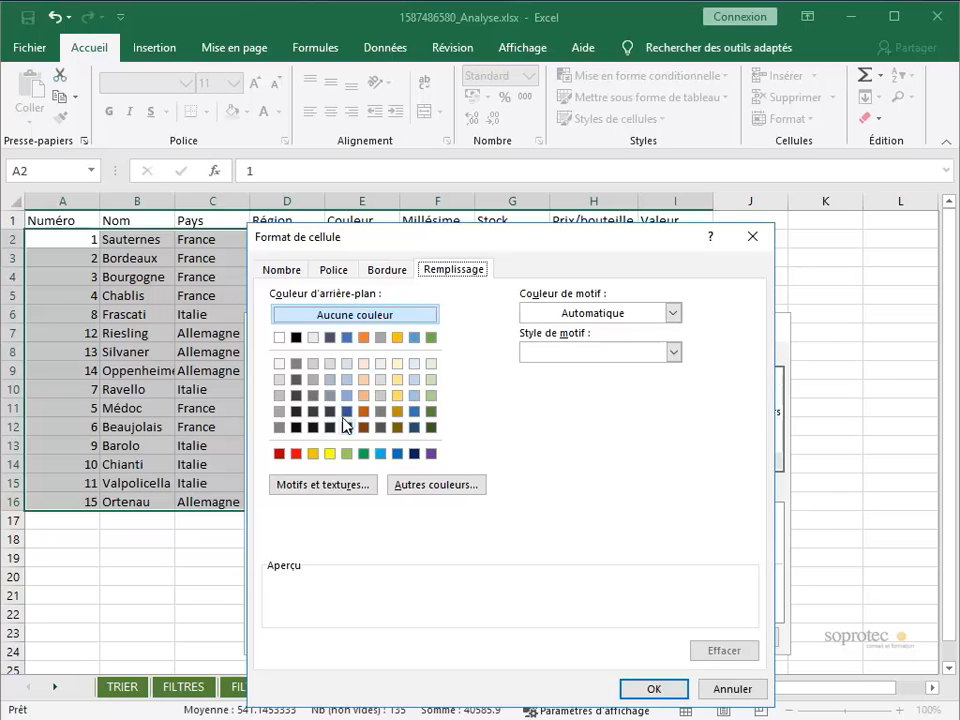
left_click(297, 455)
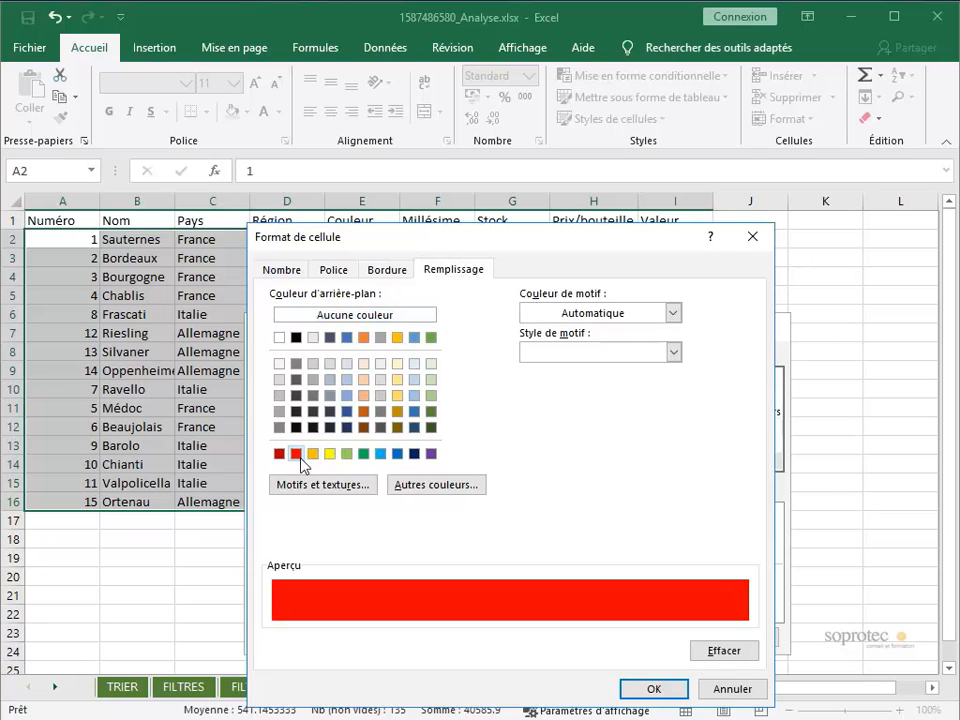
left_click(655, 689)
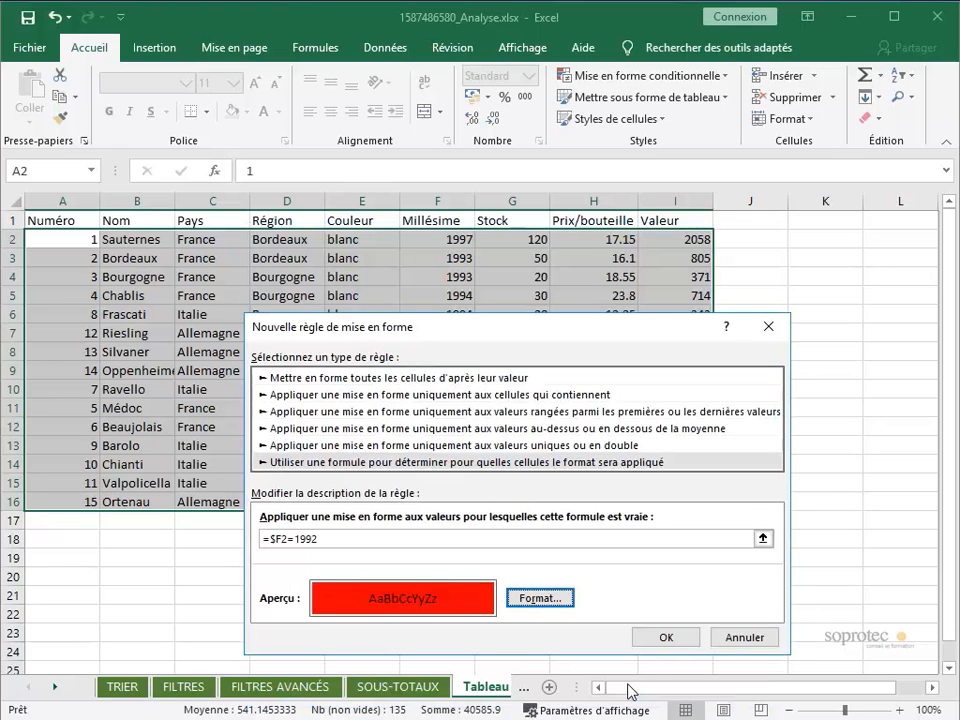
left_click(666, 637)
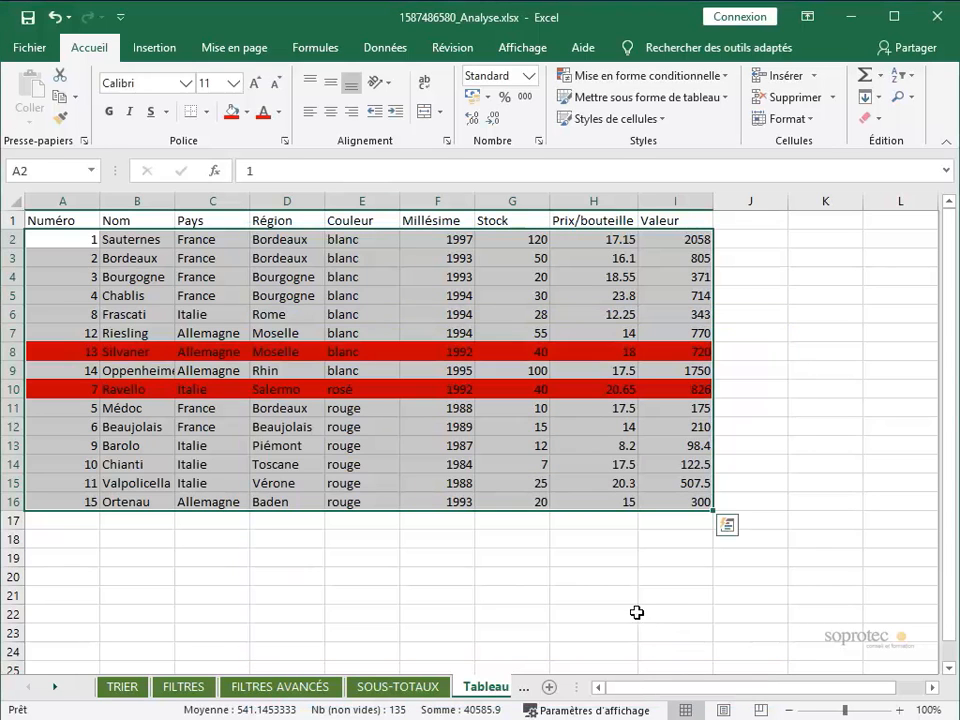
left_click(634, 611)
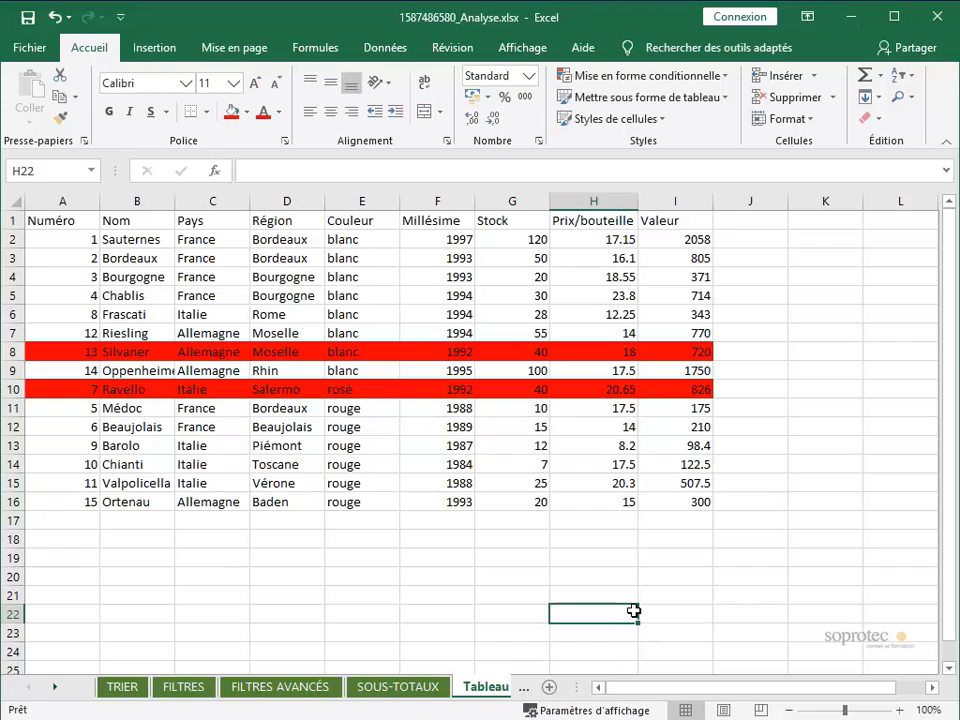